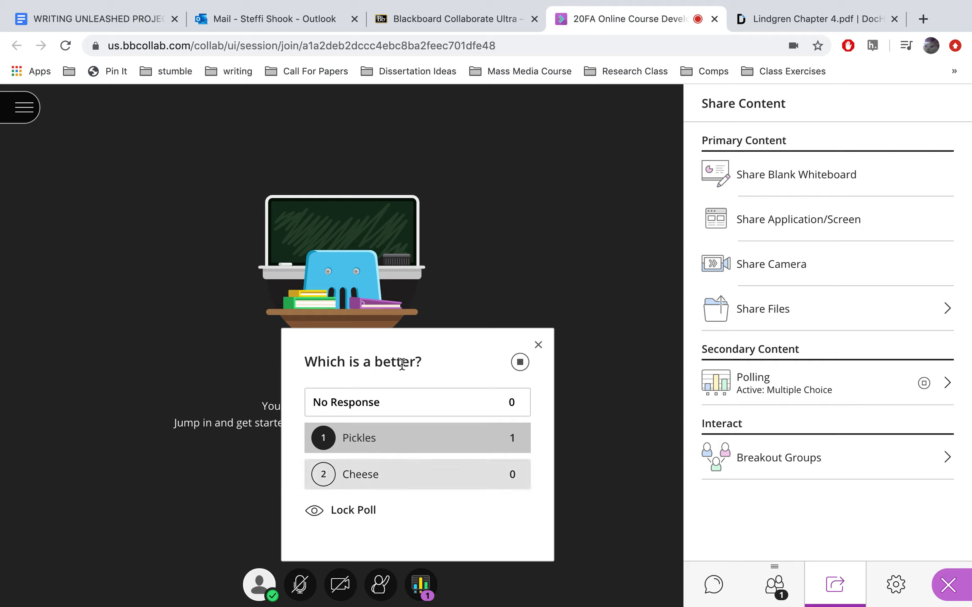
Step: End the running multiple-choice poll and start a Yes/No poll asking "Are you happy?"
left_click(520, 363)
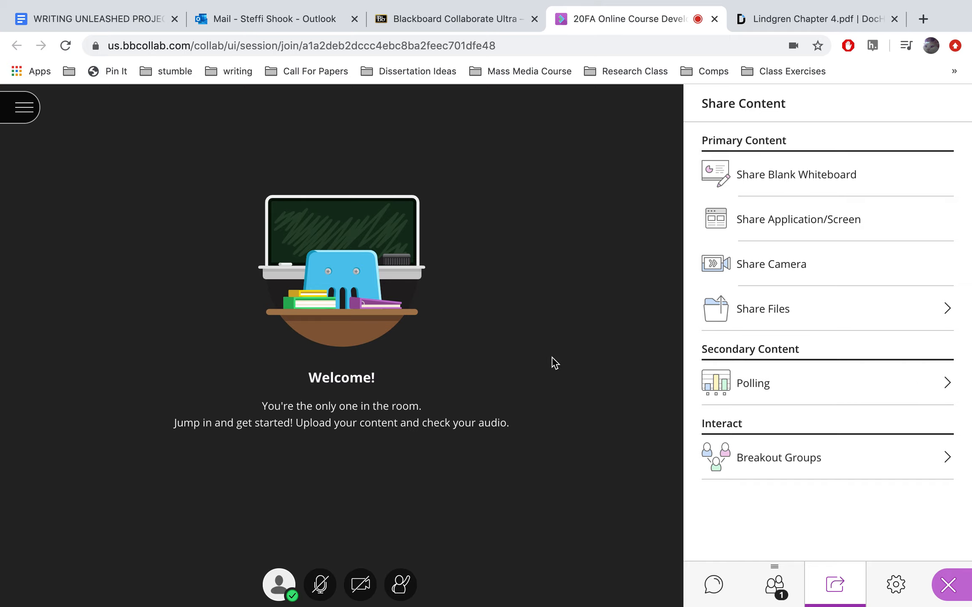
left_click(807, 384)
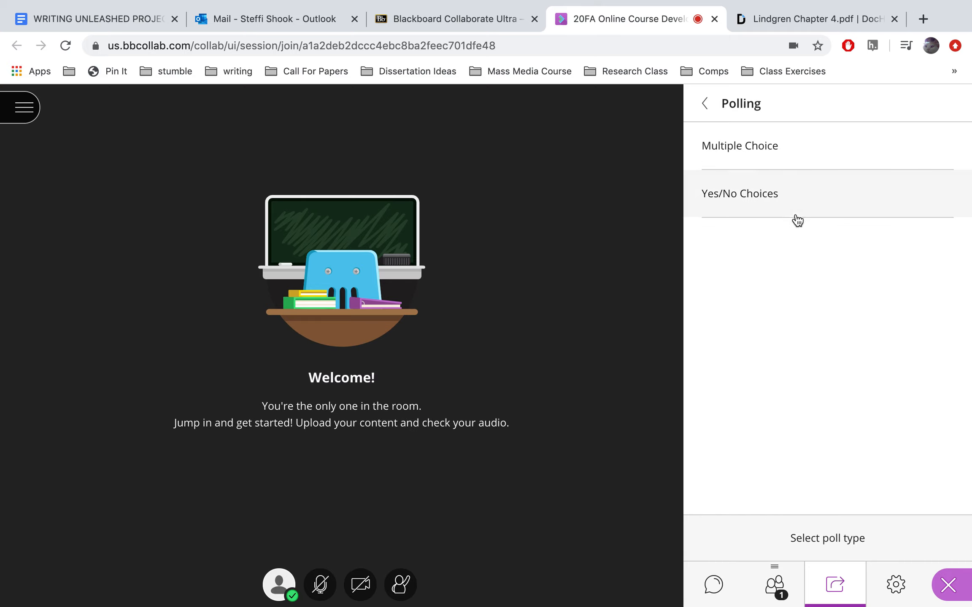
left_click(791, 193)
type("A")
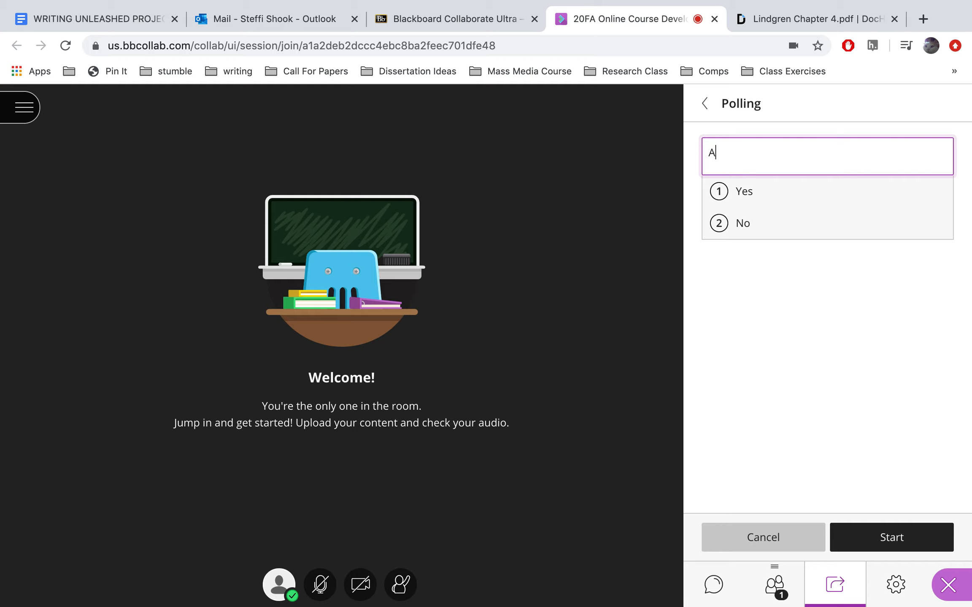
type("re you")
key("BackSpace")
type("ou happy?")
left_click(897, 533)
Step: Try both answers in the "Are you happy?" poll, settling on Yes, and end the poll
left_click(473, 448)
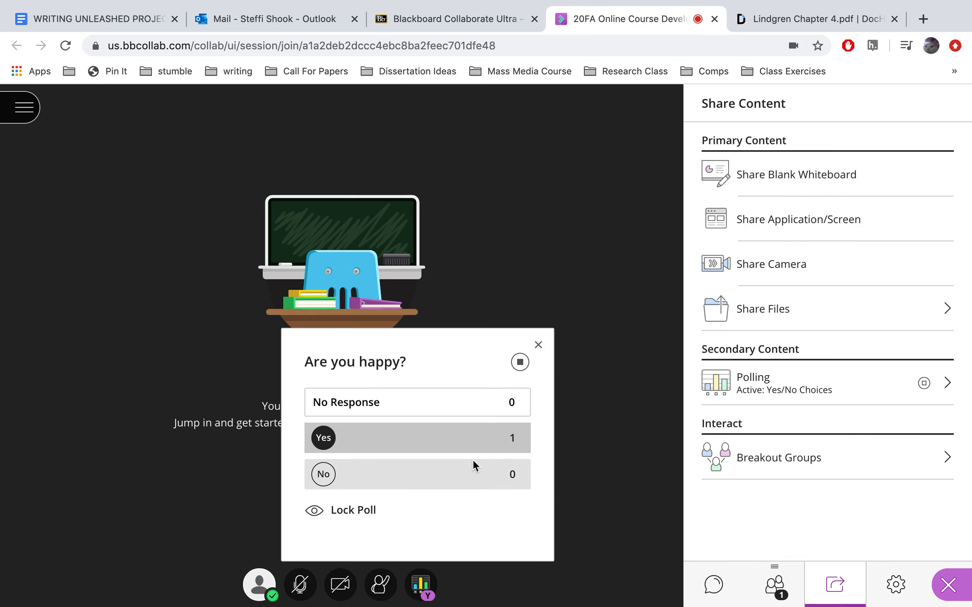
left_click(471, 476)
left_click(469, 434)
left_click(520, 362)
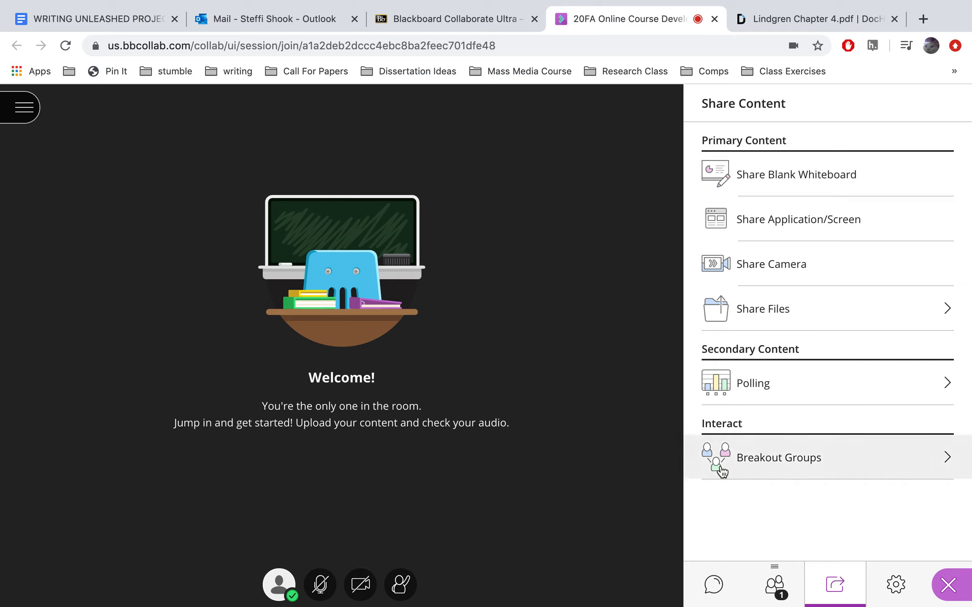
Step: Set up breakout groups with custom assignment and add Group 3 and Group 4
left_click(792, 466)
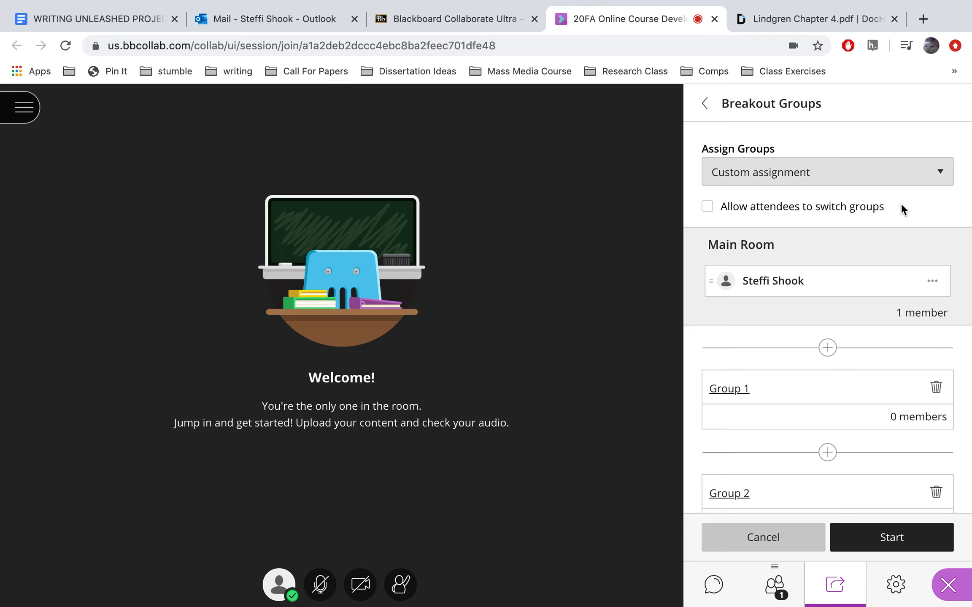
scroll(902, 204, "down", 3)
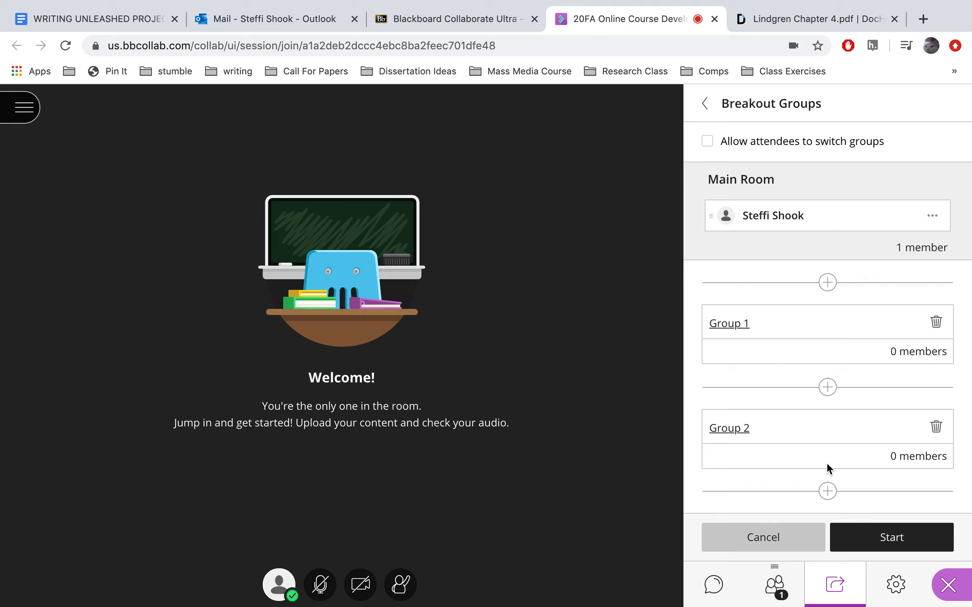
left_click(828, 492)
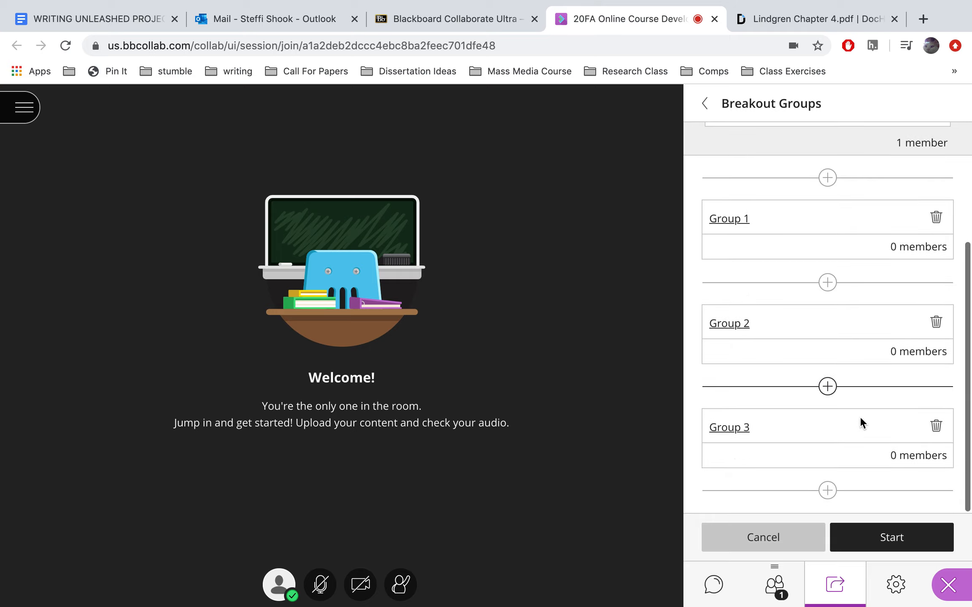
left_click(827, 491)
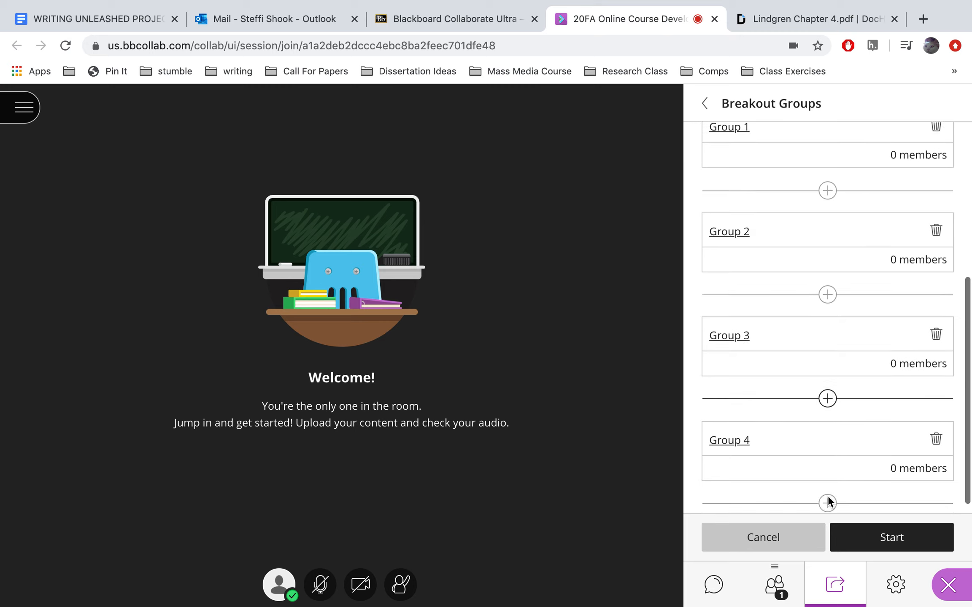
Step: Assign the moderator from the Main Room to Group 3
scroll(868, 393, "up", 2)
scroll(868, 391, "up", 5)
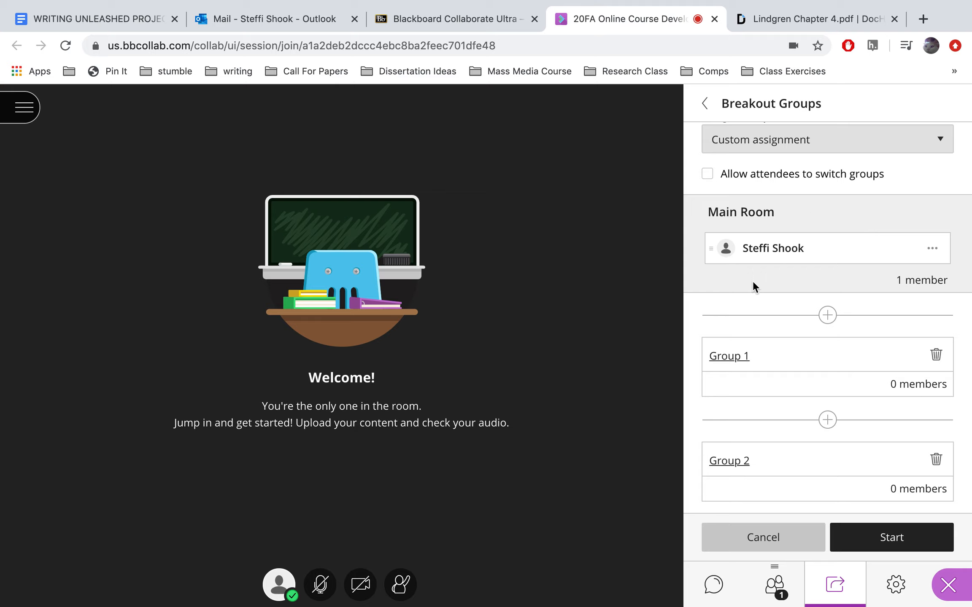
left_click(934, 253)
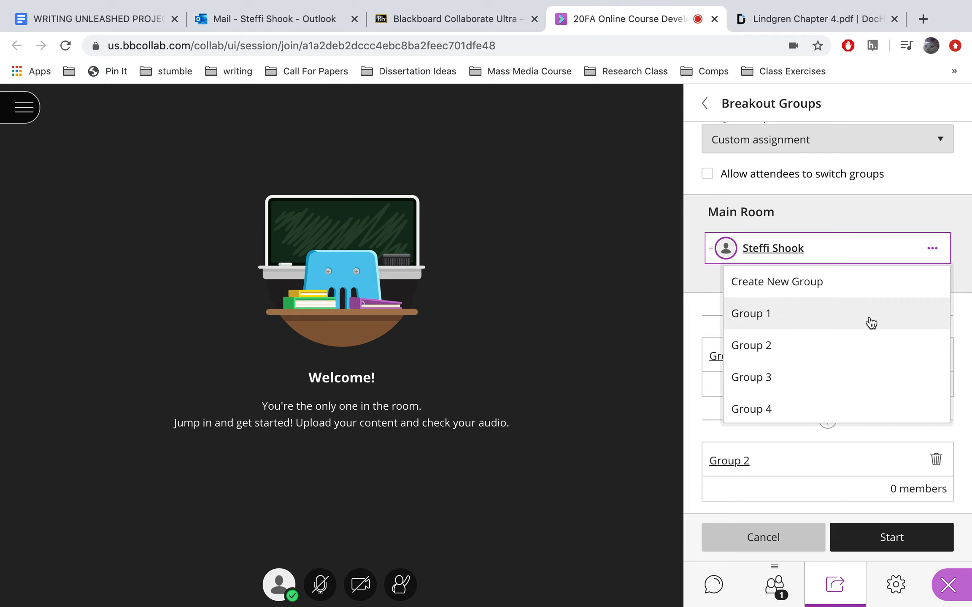
left_click(855, 378)
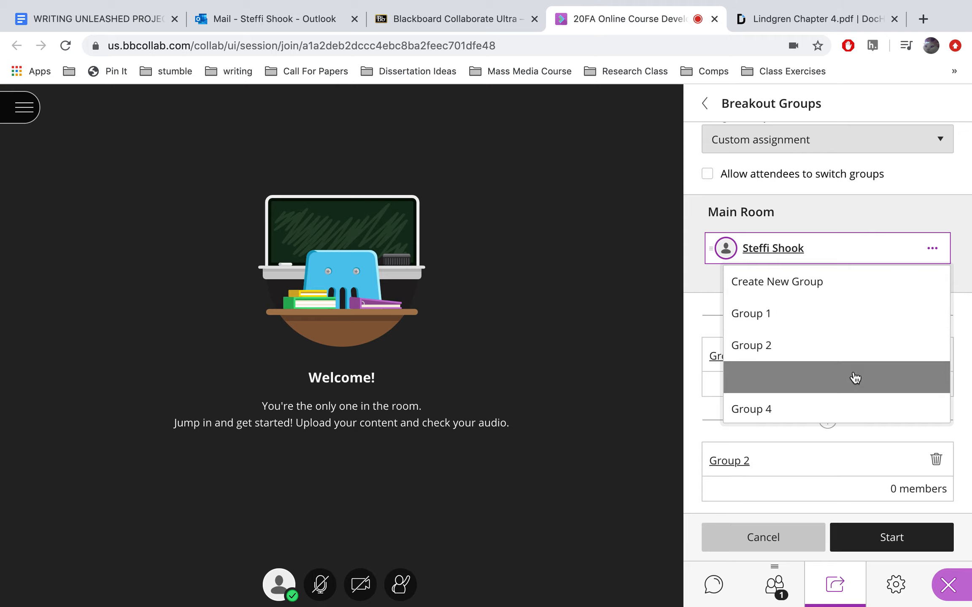
Step: Toggle the option allowing attendees to switch groups on and off again, and start the breakout groups
scroll(896, 282, "up", 2)
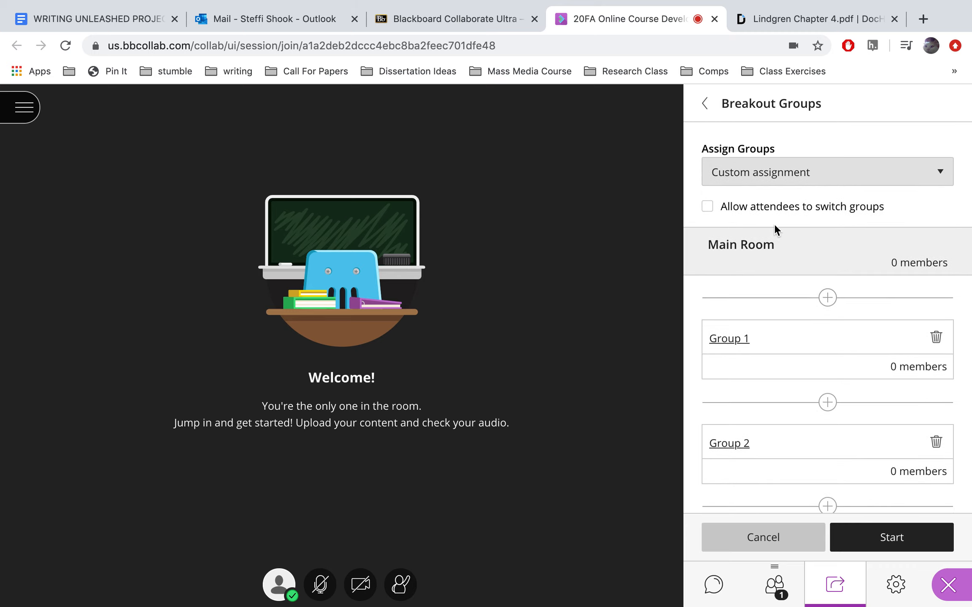
left_click(708, 208)
left_click(712, 214)
scroll(878, 348, "down", 3)
scroll(880, 346, "down", 4)
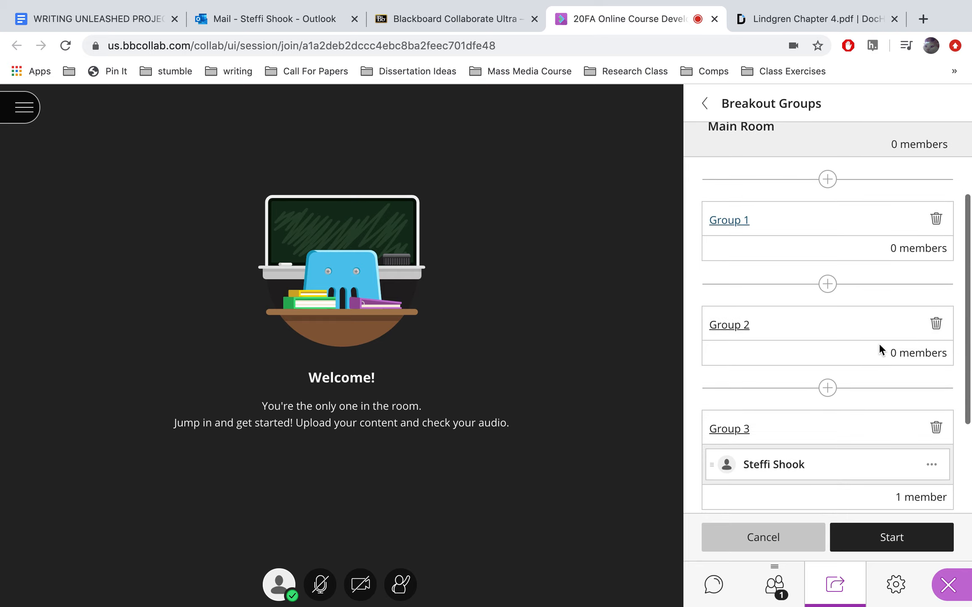
left_click(901, 538)
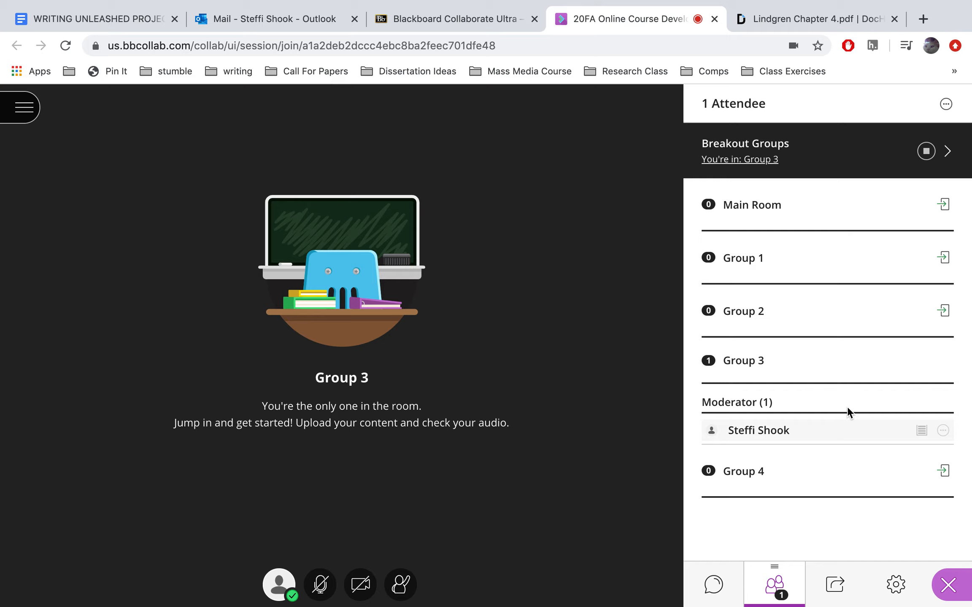
Step: End the breakout groups and start a new set with the moderator assigned to Group 2
left_click(926, 153)
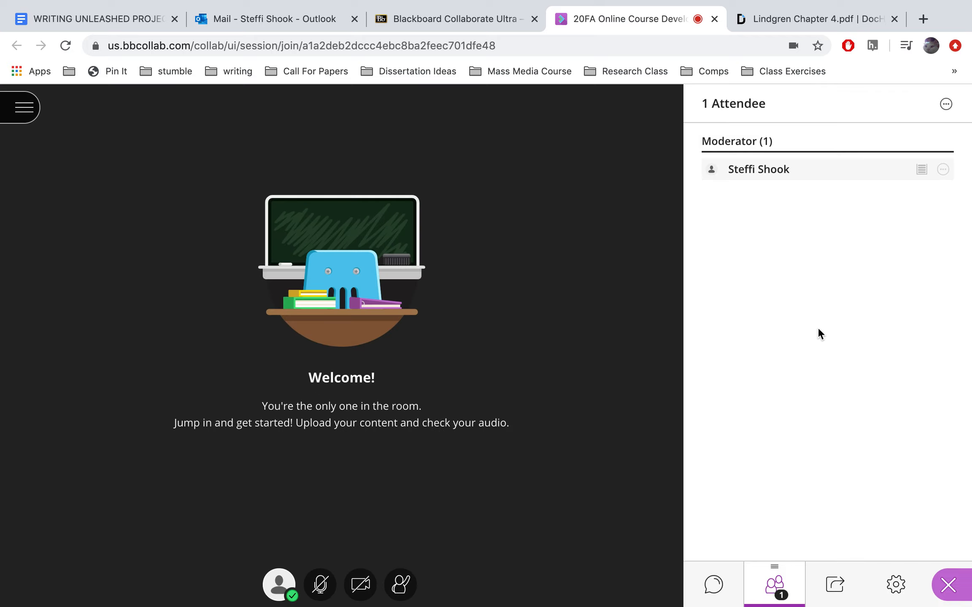
left_click(843, 590)
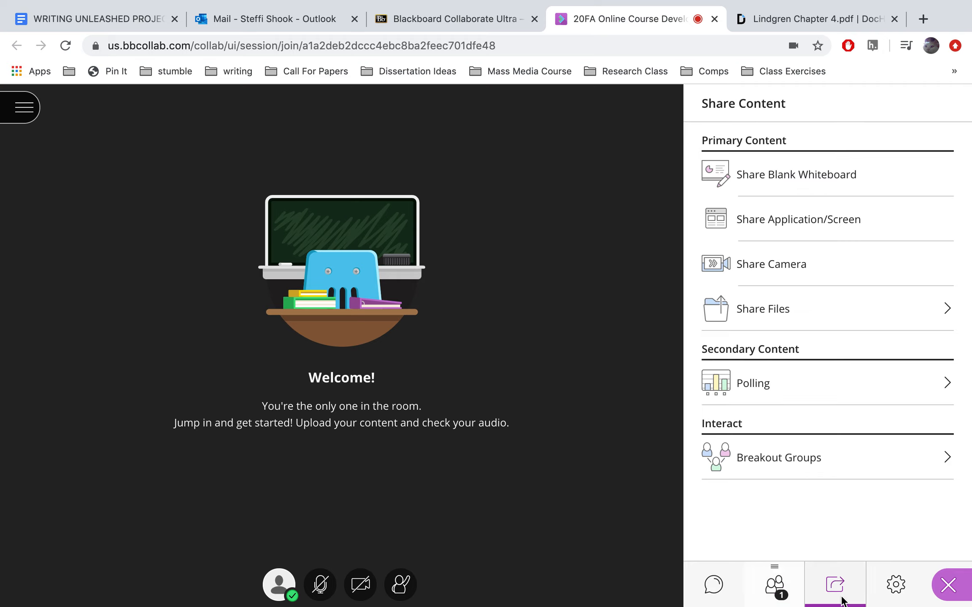
left_click(791, 454)
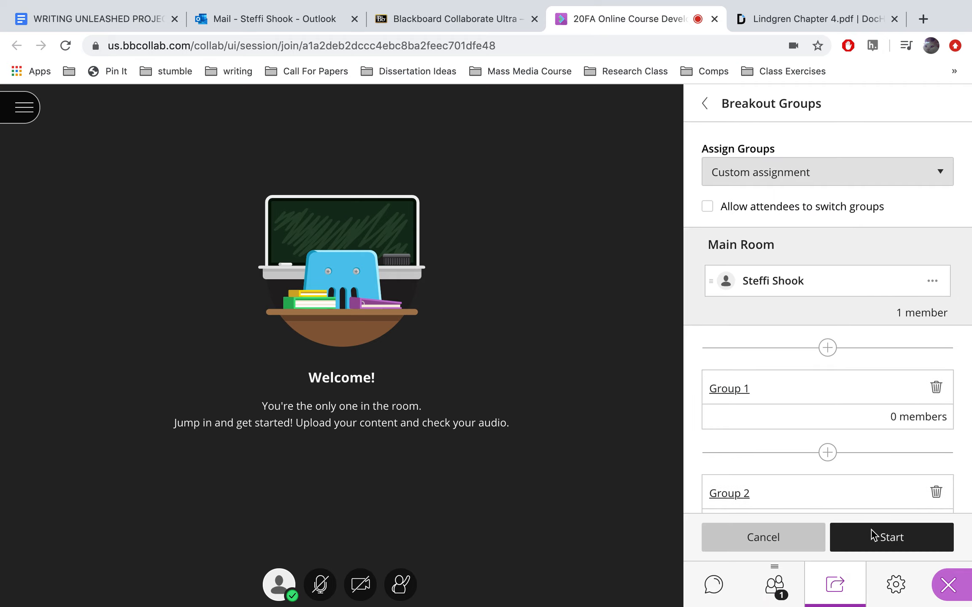
left_click(931, 290)
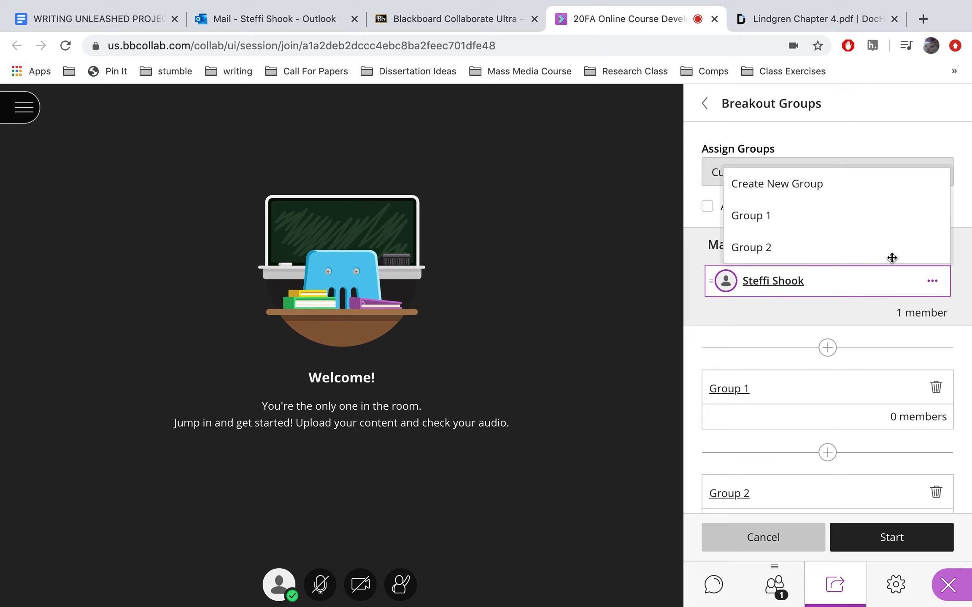
left_click(885, 245)
left_click(900, 533)
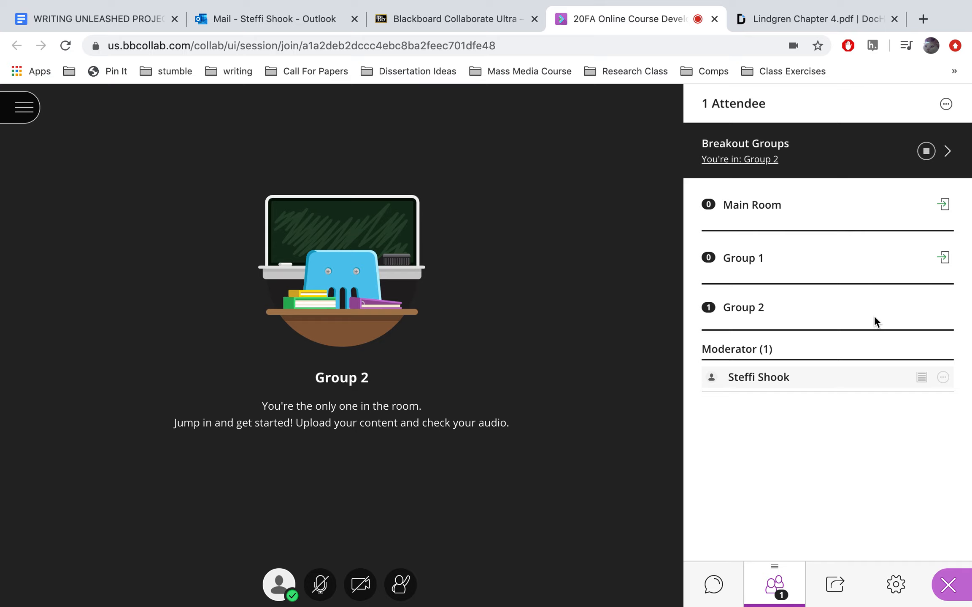
Step: Move from Group 2 into Group 1 and end the breakout groups
left_click(943, 259)
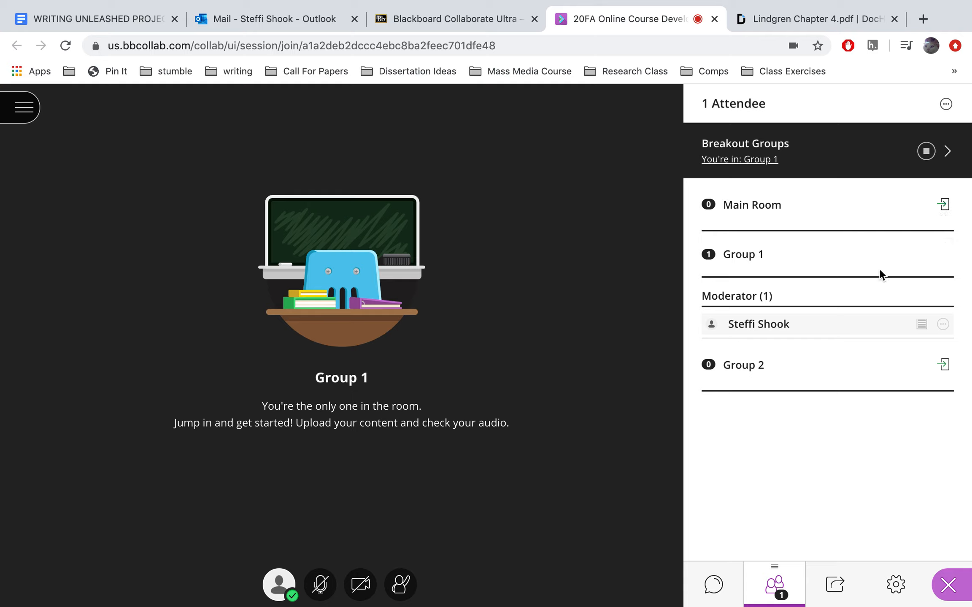
left_click(926, 151)
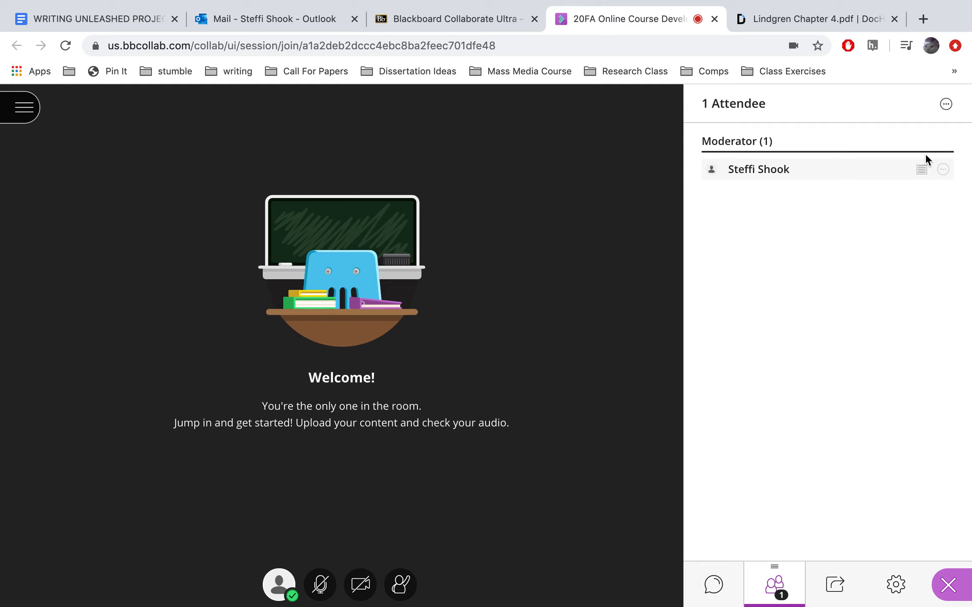
Step: Leave the Collaborate session, skipping the audio and video rating, and close its browser tab
left_click(713, 584)
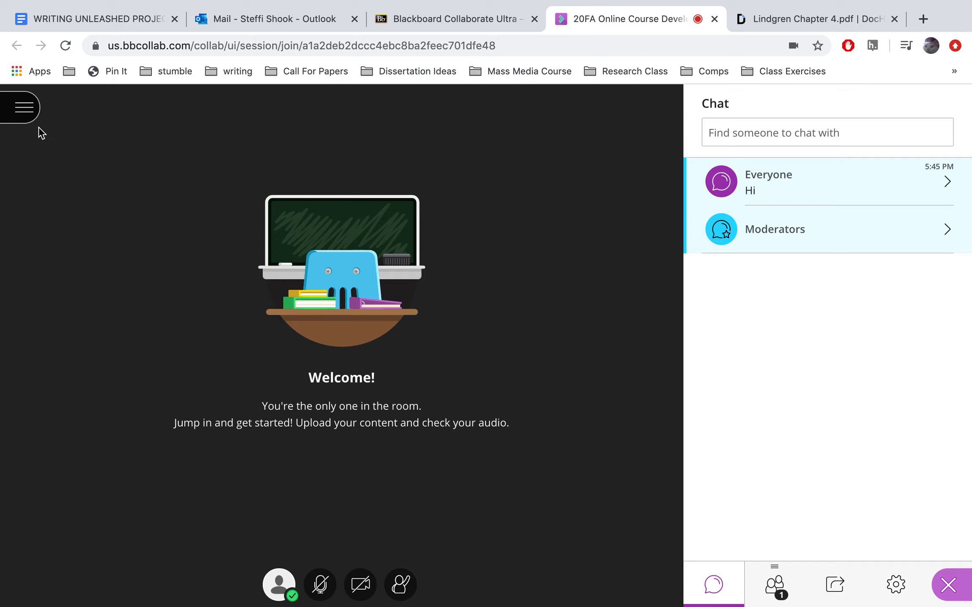
left_click(24, 108)
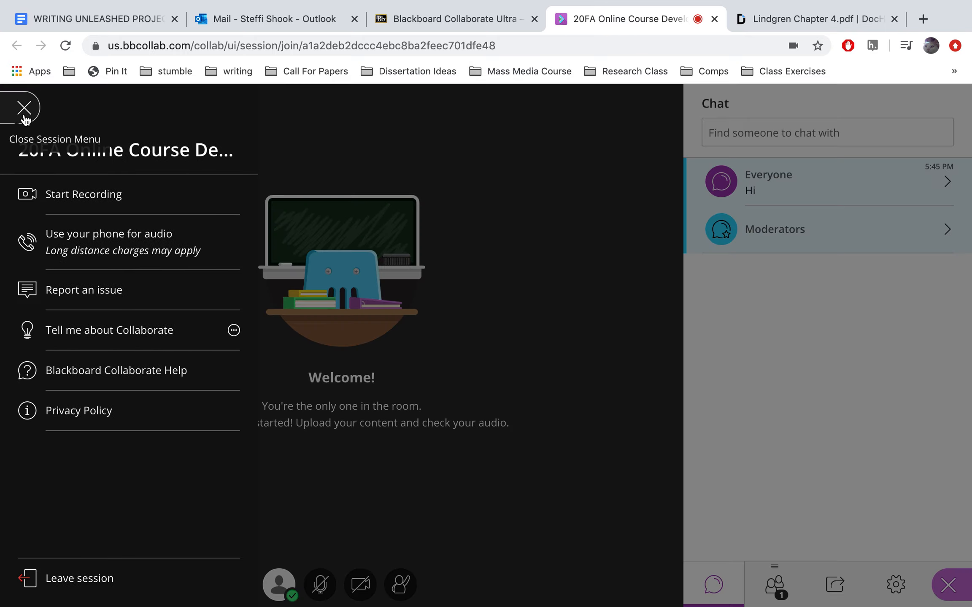
left_click(84, 580)
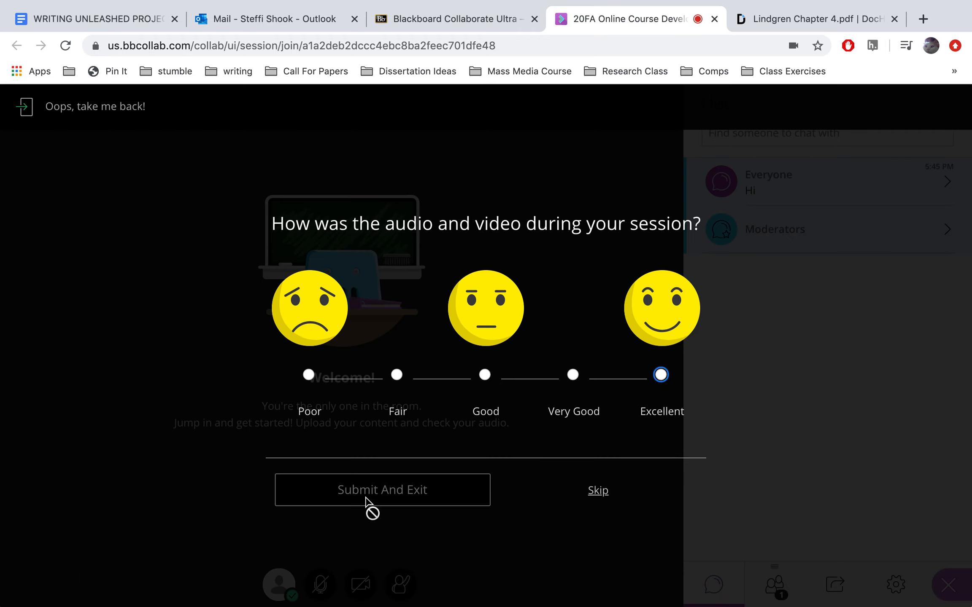
left_click(599, 492)
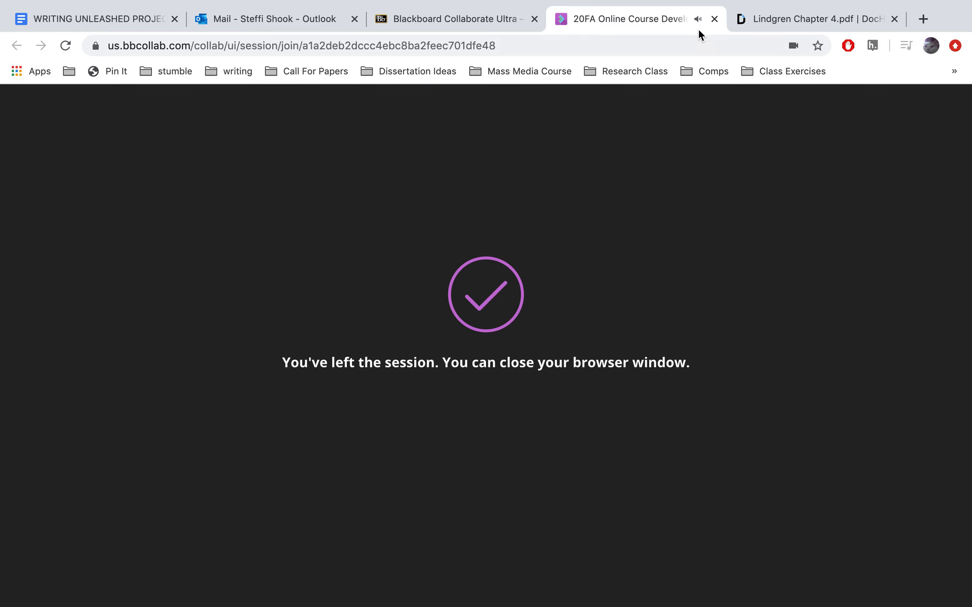
left_click(712, 21)
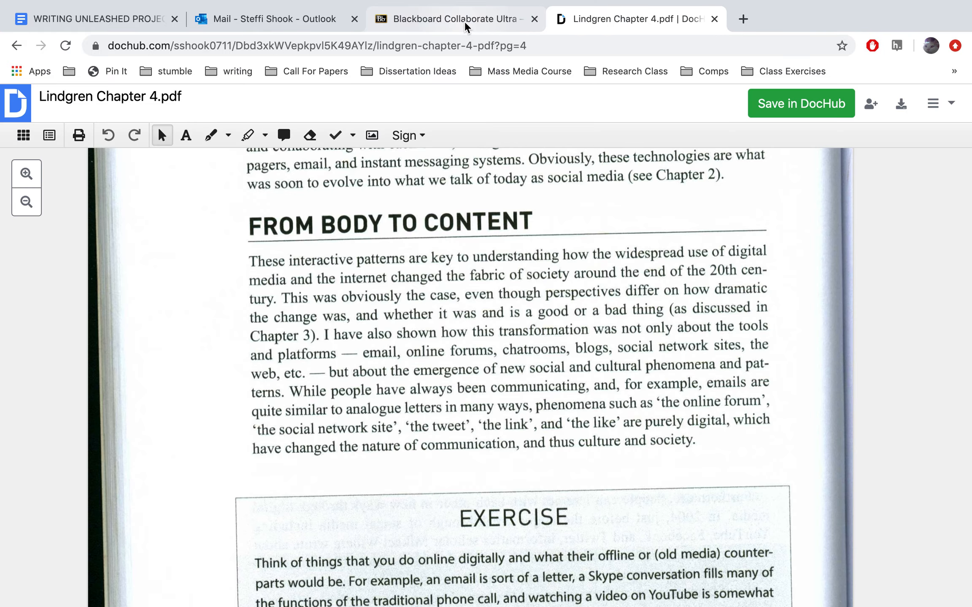
Step: Return to the course's Blackboard Collaborate Ultra page and close the course room details, discarding the unsaved changes
left_click(465, 21)
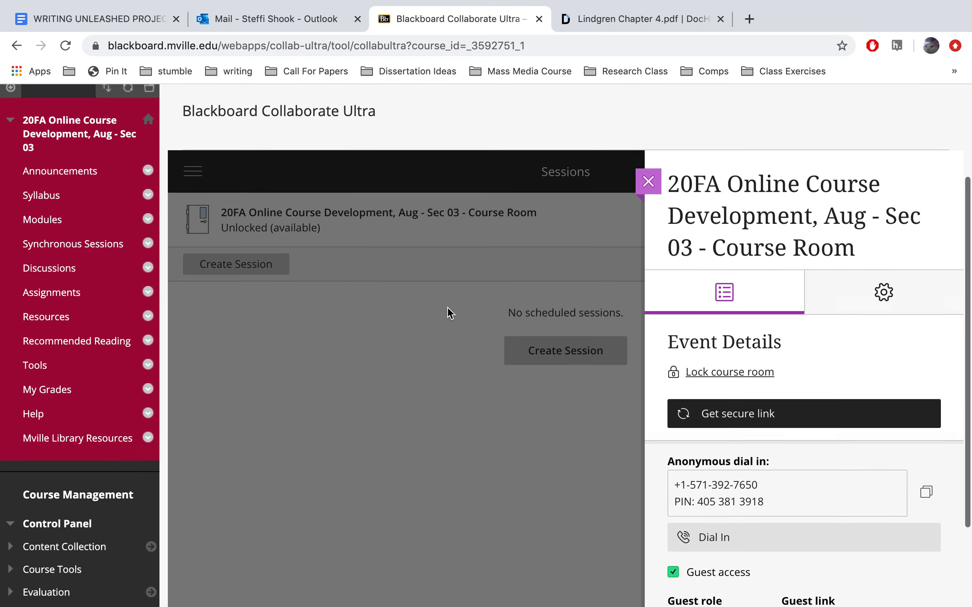
scroll(447, 307, "down", 2)
left_click(648, 127)
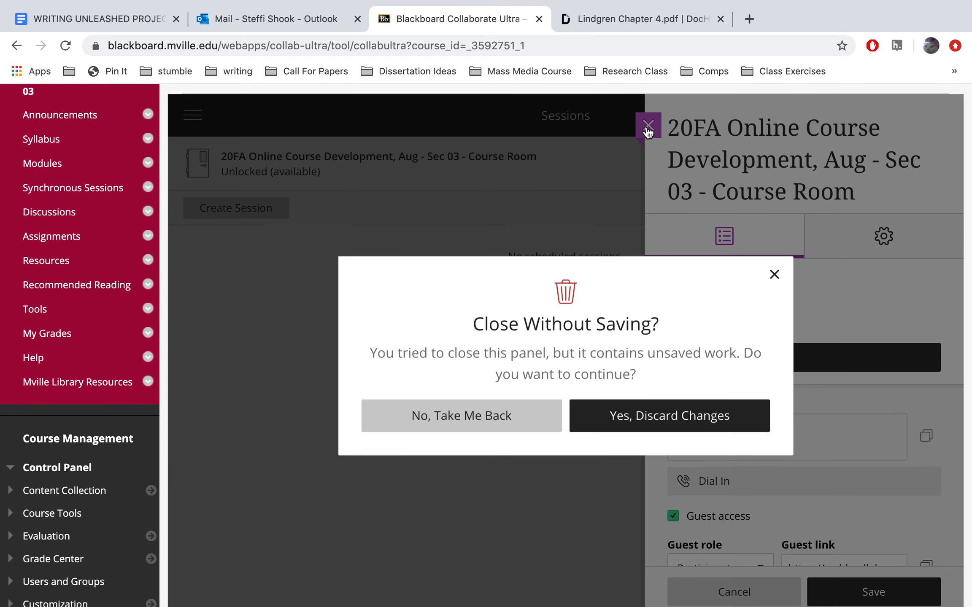
left_click(608, 417)
Step: Show the course's list of session recordings and open the available actions for recording_3
scroll(520, 422, "up", 2)
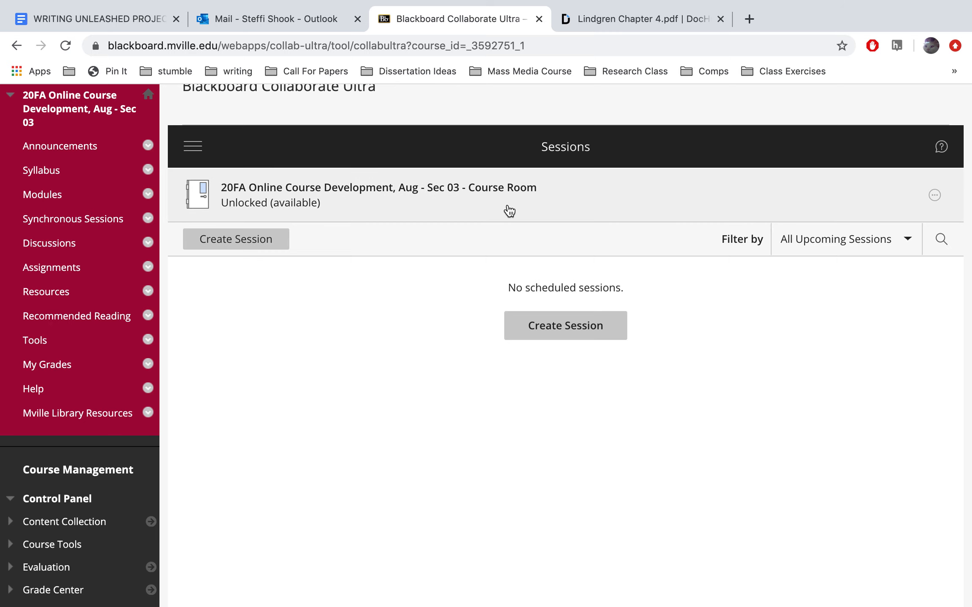
scroll(477, 223, "up", 2)
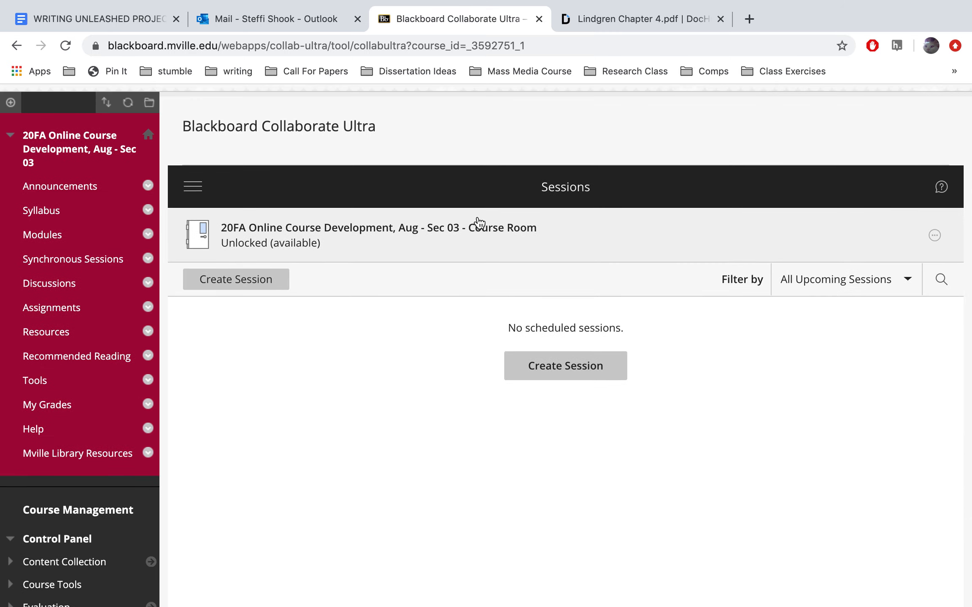
left_click(193, 187)
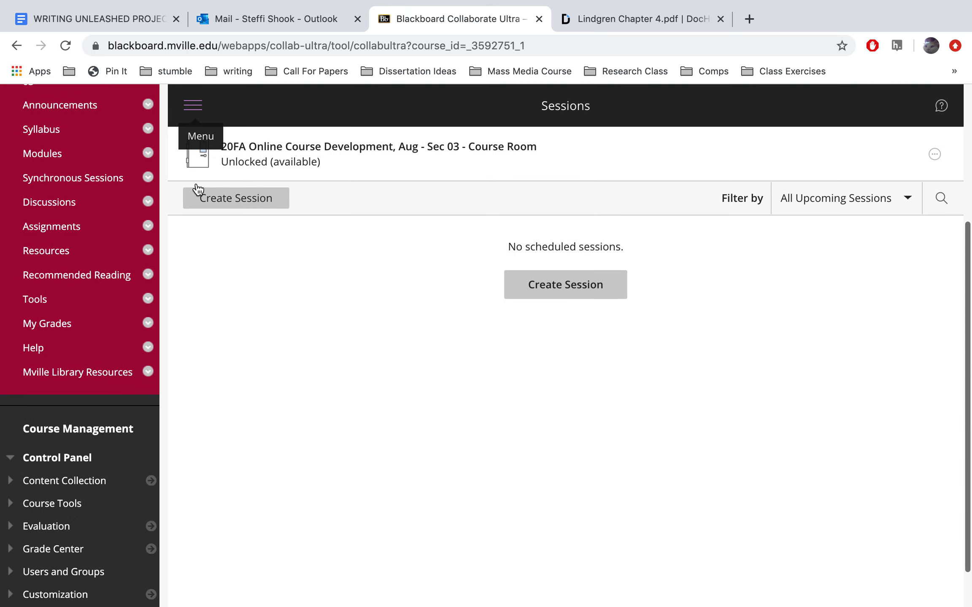
left_click(245, 224)
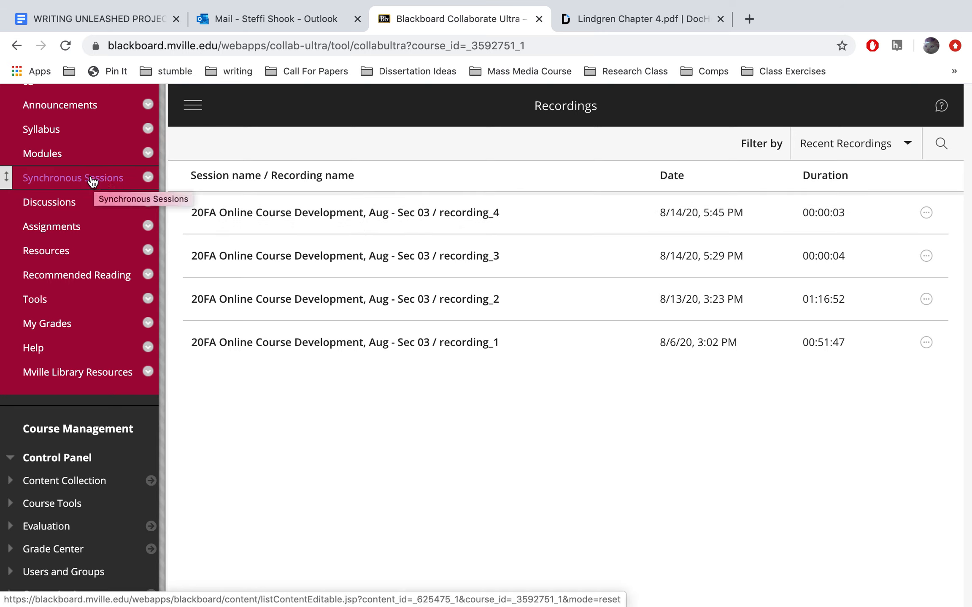
left_click(927, 257)
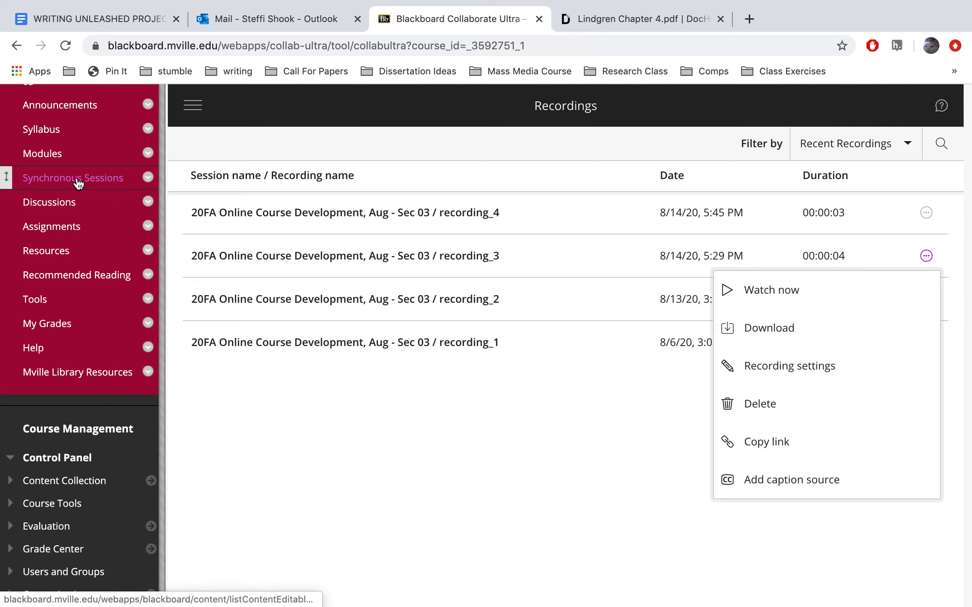
scroll(322, 412, "up", 3)
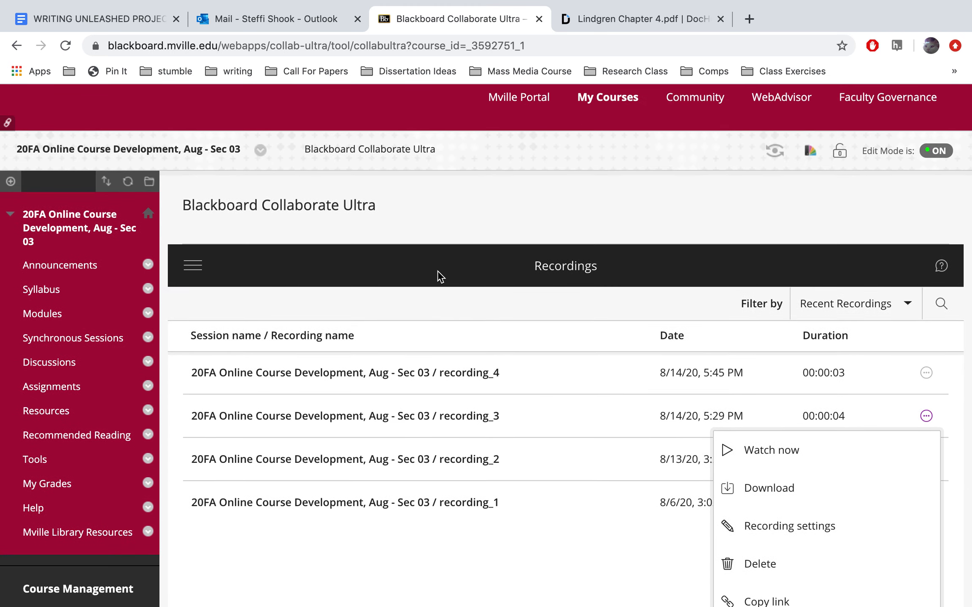
Step: Leave the recordings list and open the course's Announcements page
scroll(436, 274, "down", 3)
scroll(438, 274, "up", 1)
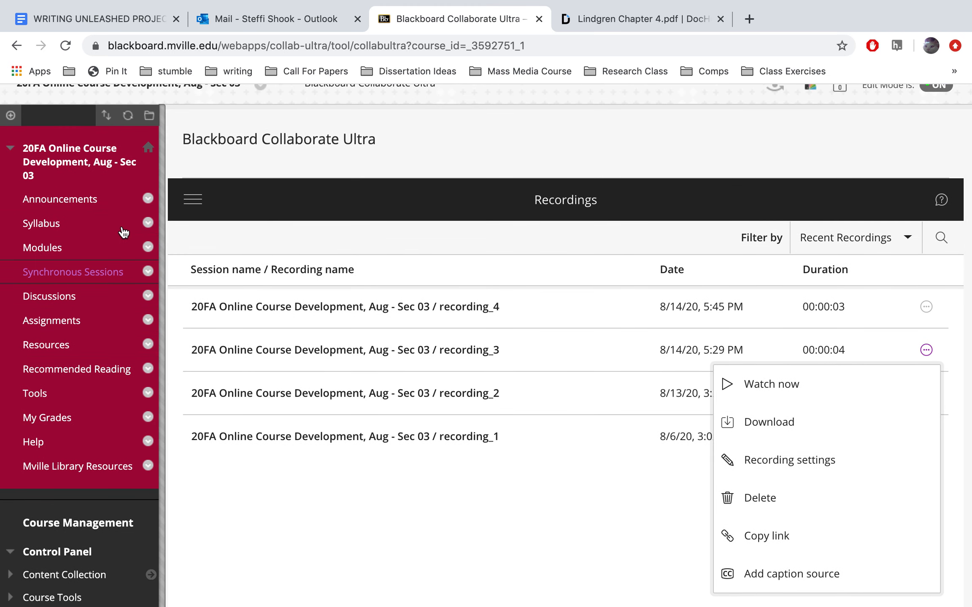
left_click(88, 201)
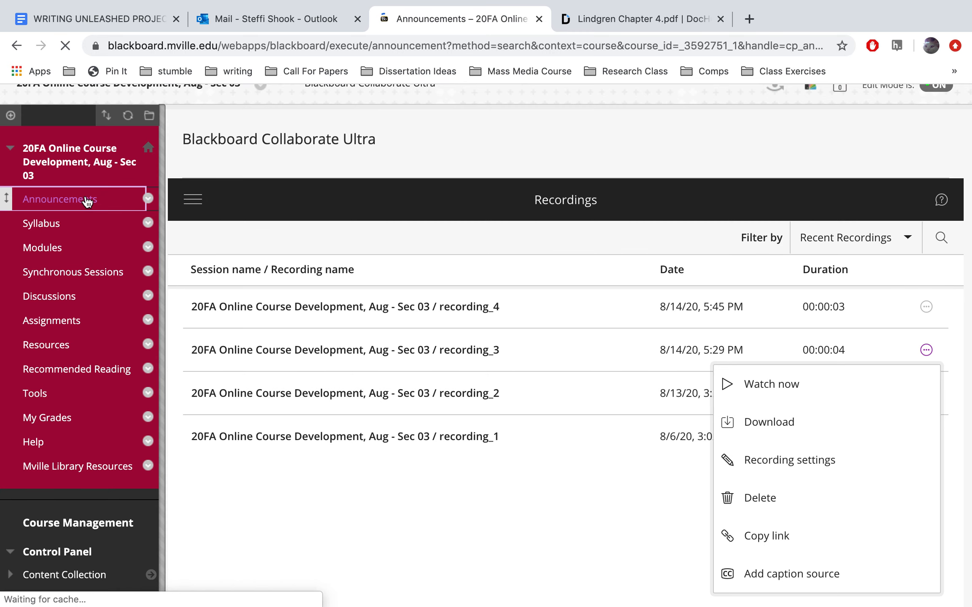
scroll(391, 169, "down", 2)
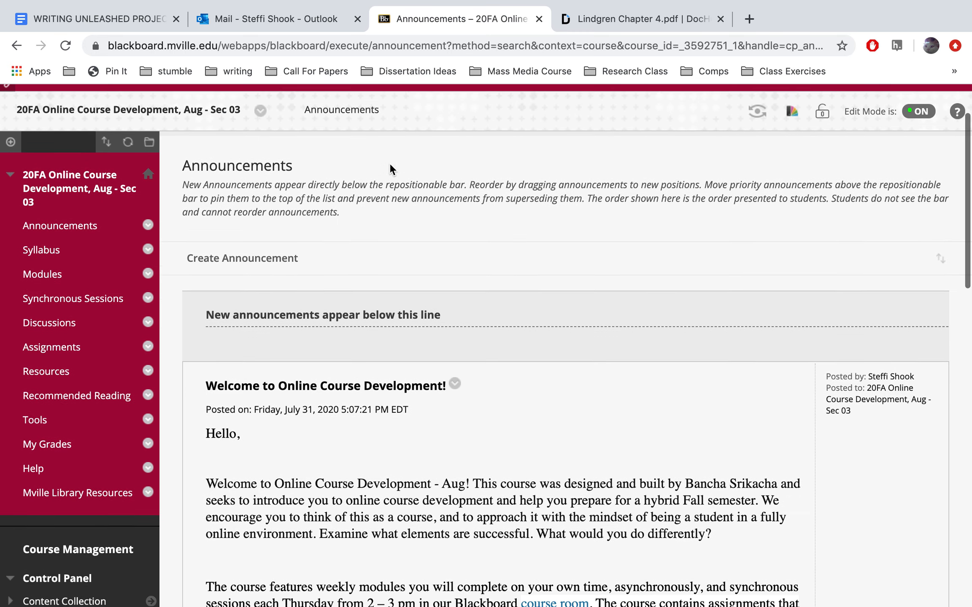
Step: Add a Blackboard Collaborate Ultra tool link named "Blackboard C", available to users, and place it between Modules and Synchronous Sessions in the course menu
left_click(11, 125)
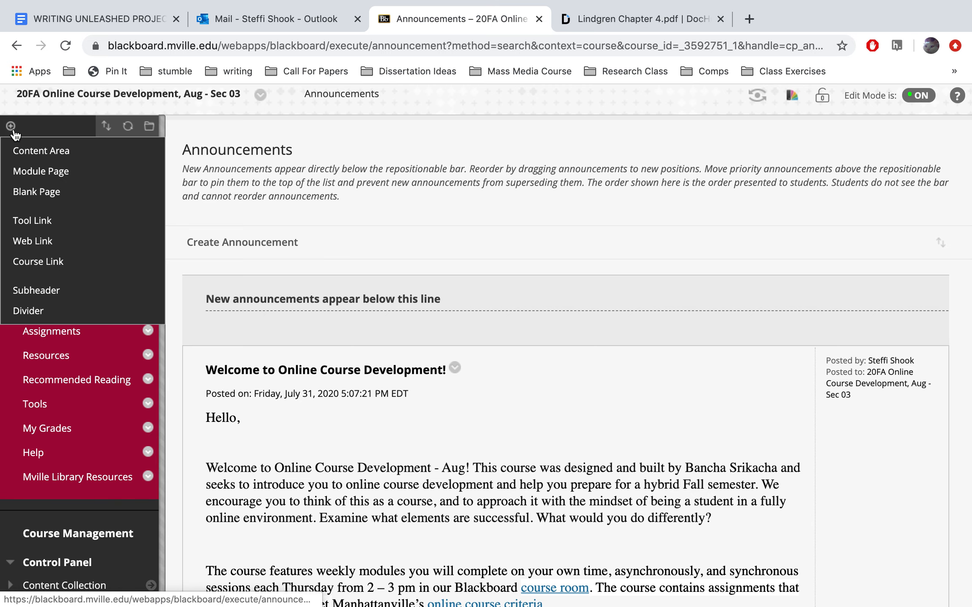
left_click(13, 129)
left_click(12, 129)
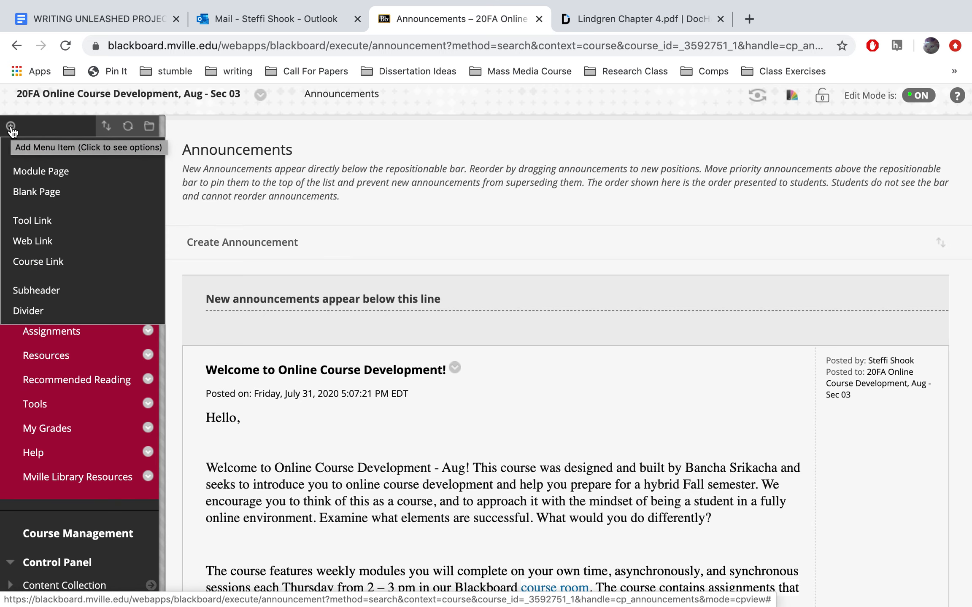
left_click(12, 128)
left_click(11, 129)
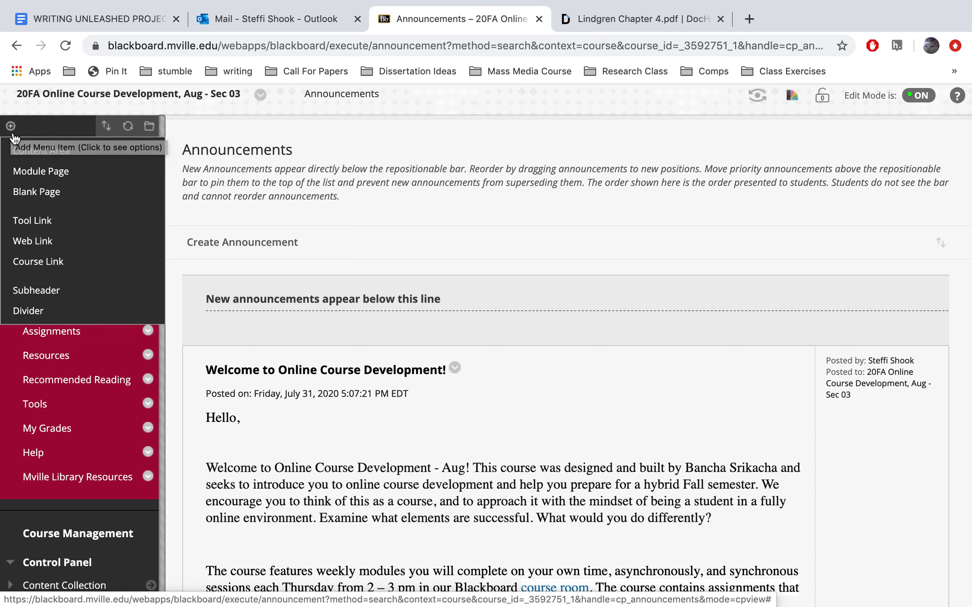
left_click(40, 219)
type("Blackboard C")
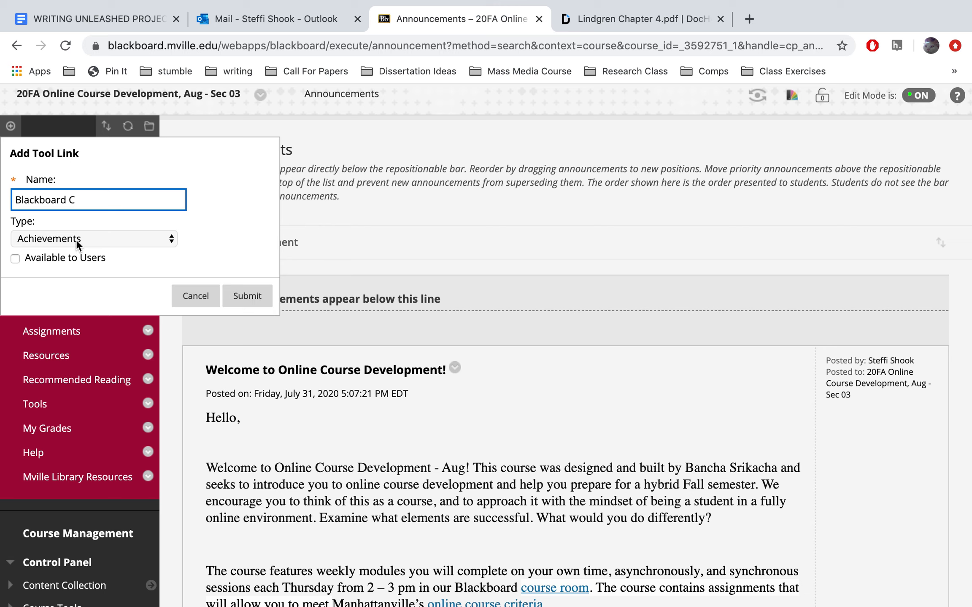
left_click(78, 242)
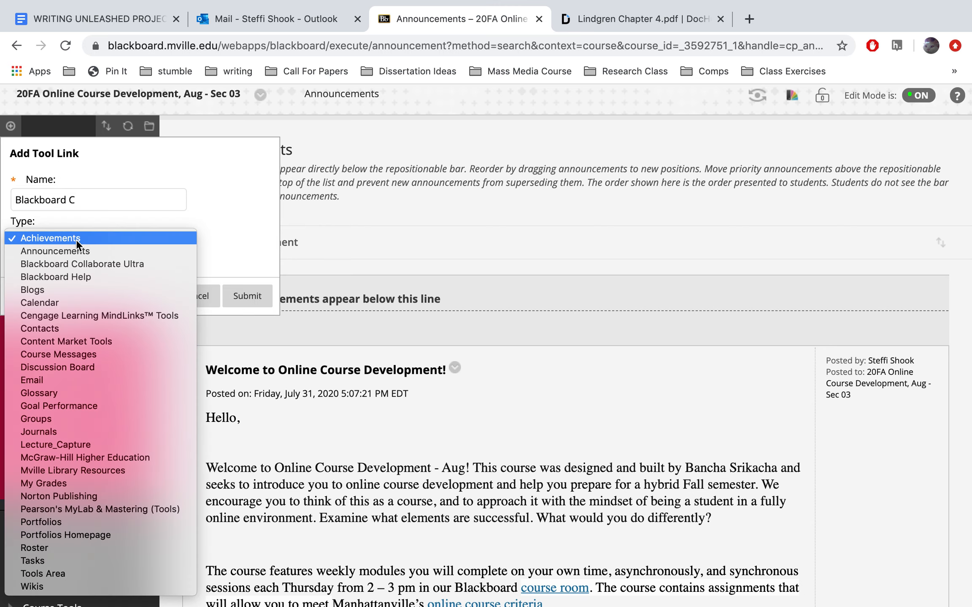
left_click(86, 264)
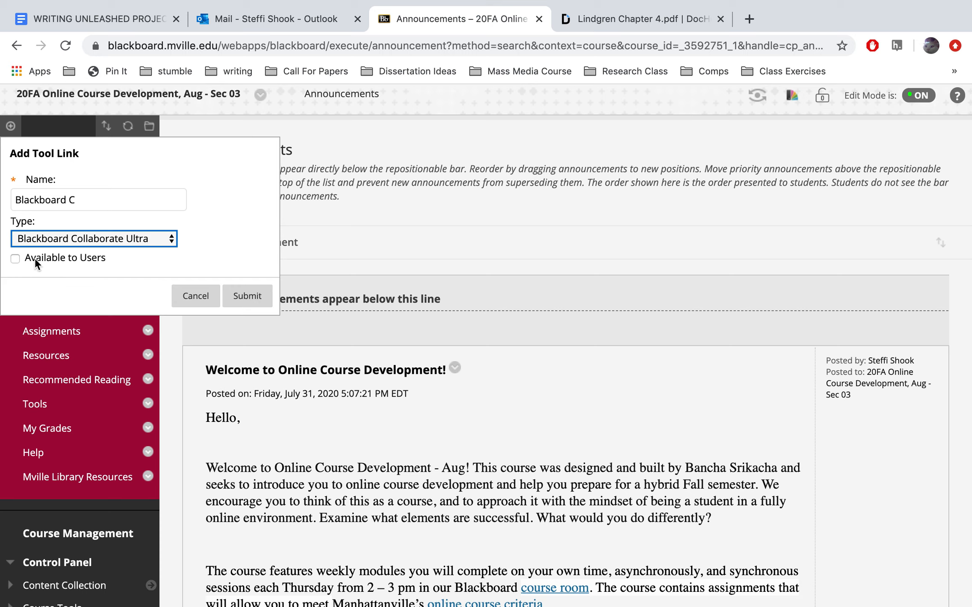
left_click(17, 262)
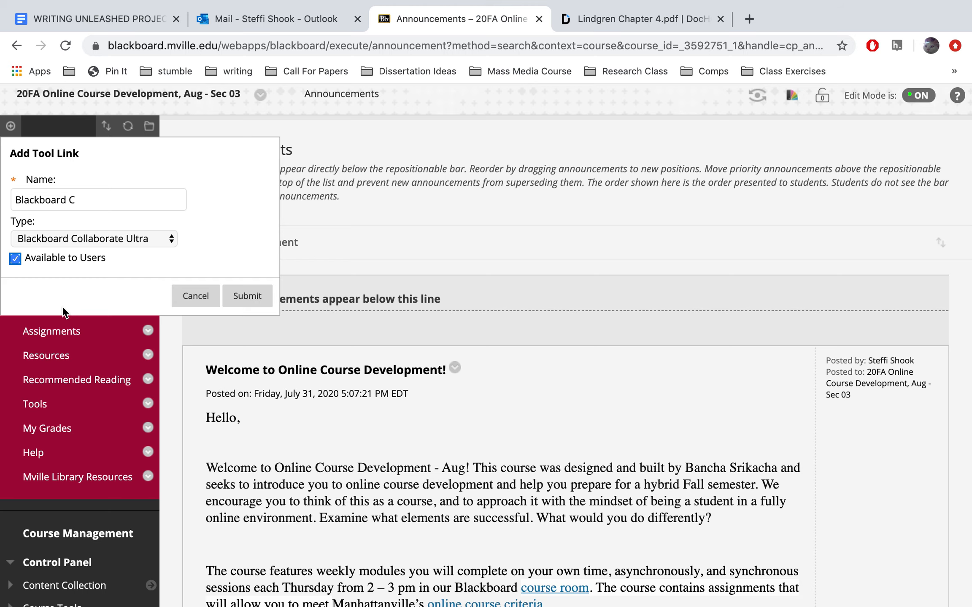
left_click(248, 296)
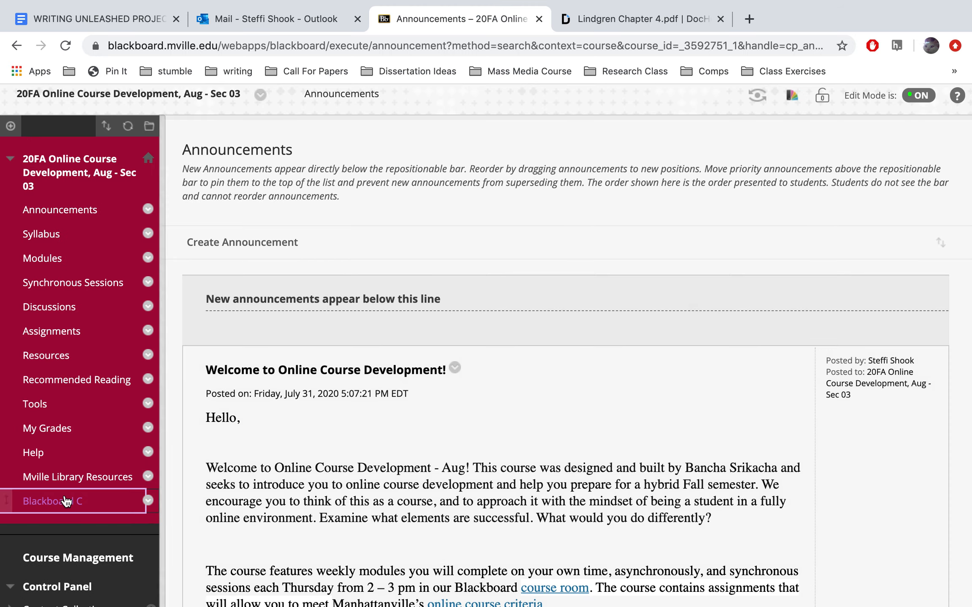
left_click_drag(9, 502, 25, 286)
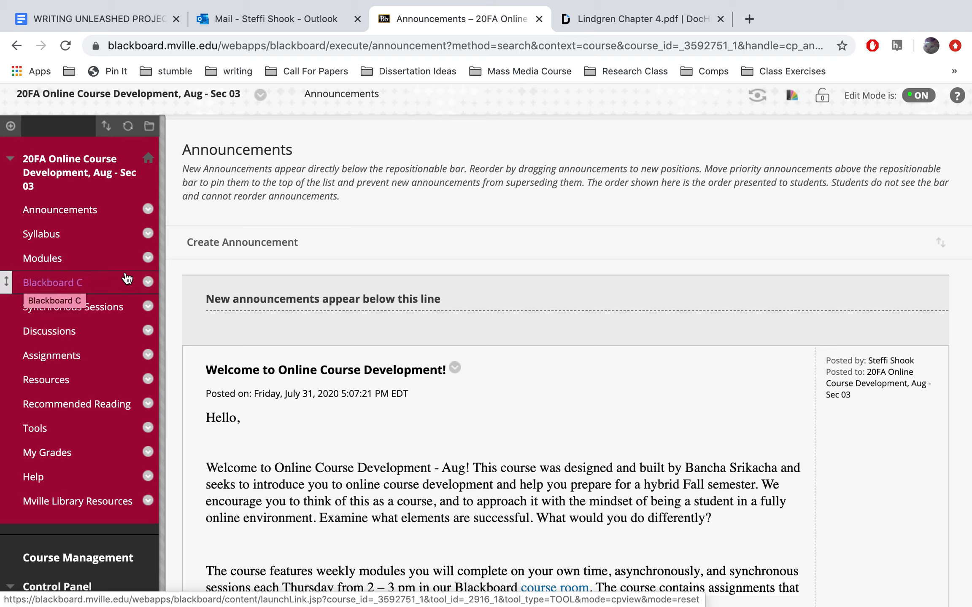
Step: Open the Blackboard C link from the course menu and show the course room's event details
left_click(73, 286)
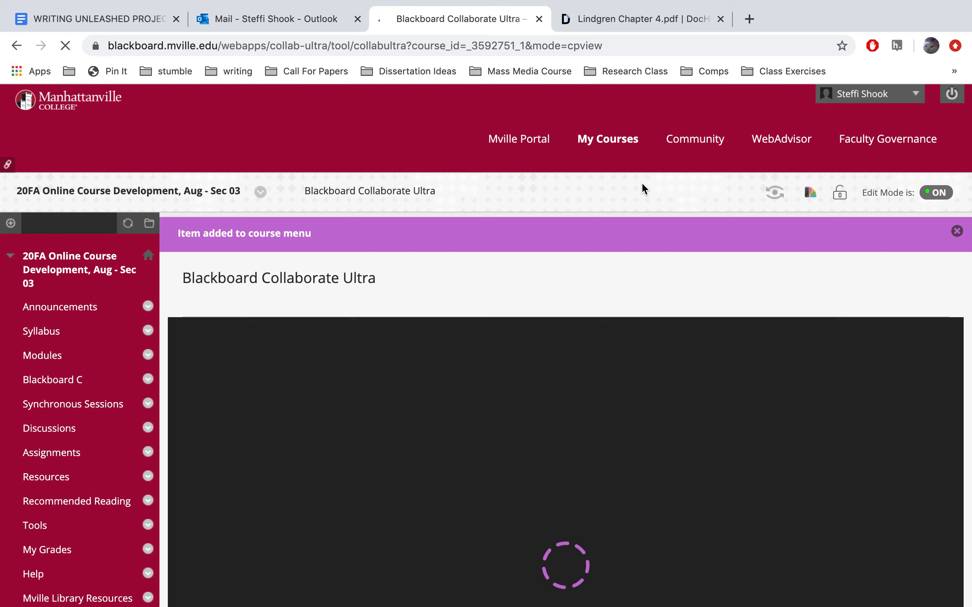
scroll(641, 183, "down", 3)
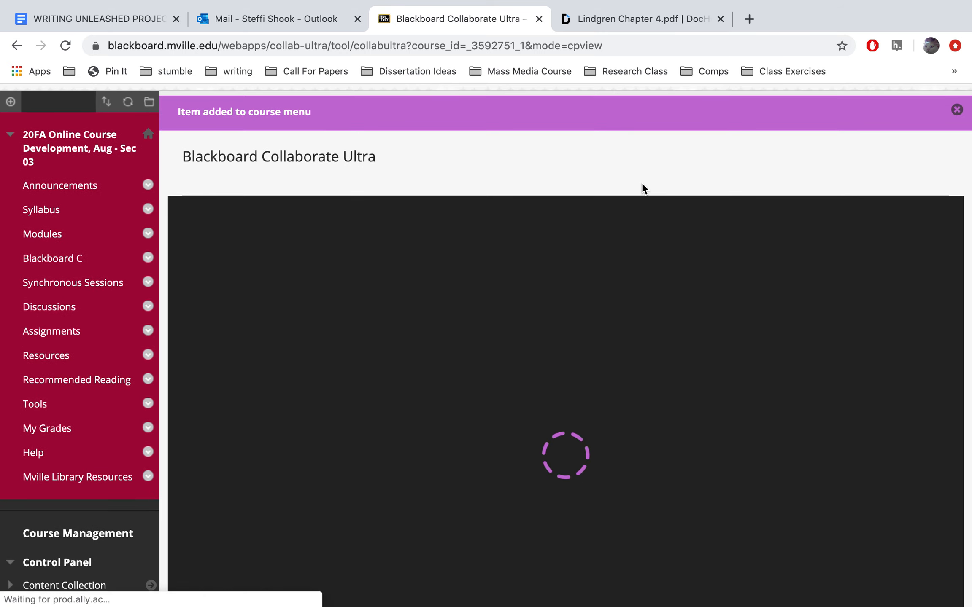
scroll(655, 157, "down", 1)
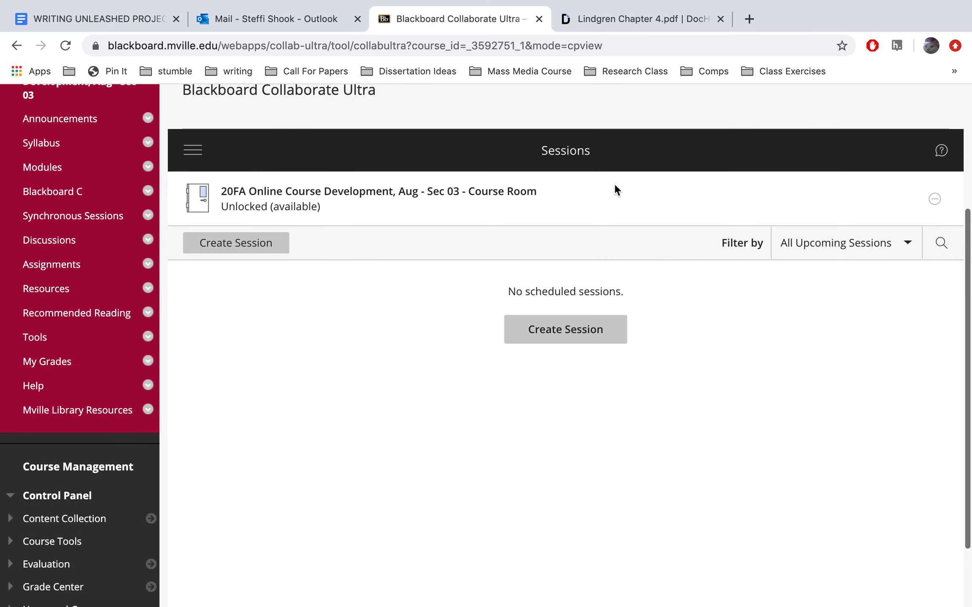
left_click(601, 204)
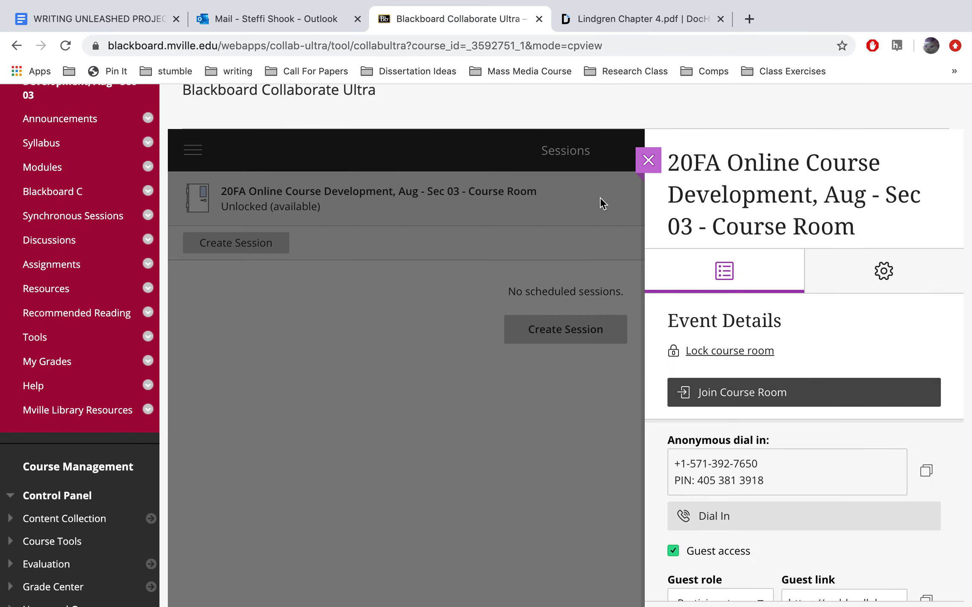
mouse_move(695, 2)
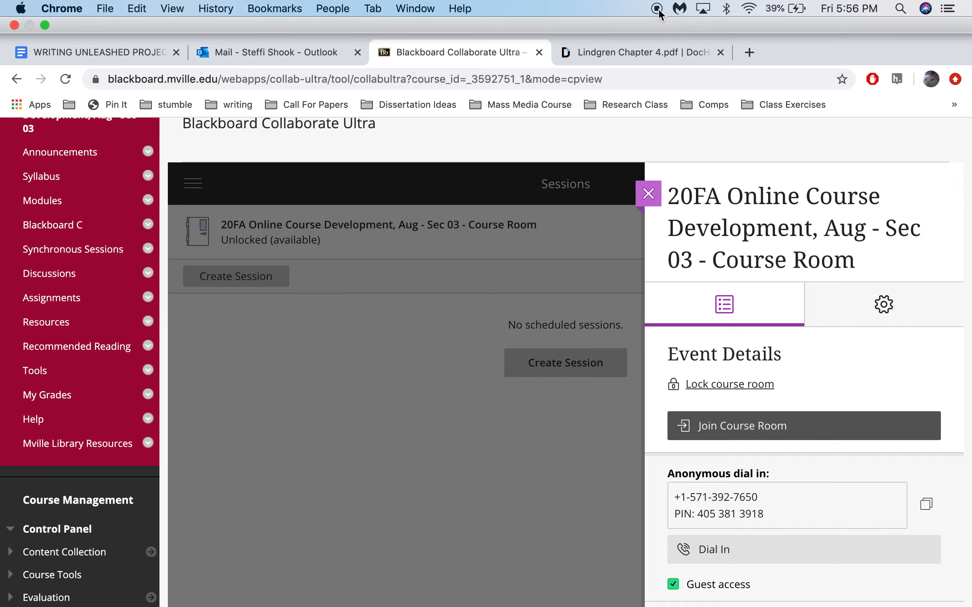